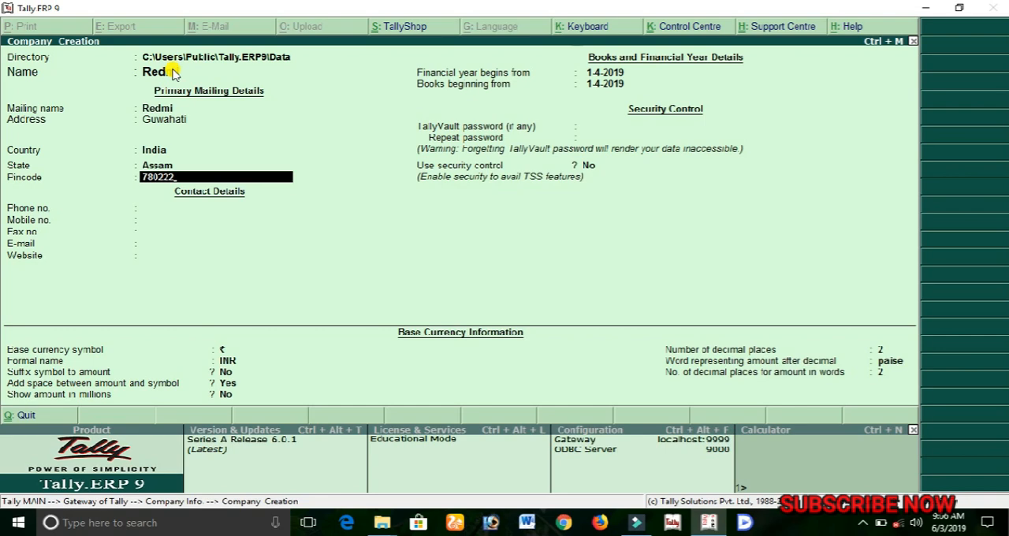
Fill the company's phone, mobile and fax number fields with rows of asterisks as placeholders.
{"action": "key", "text": "Return"}
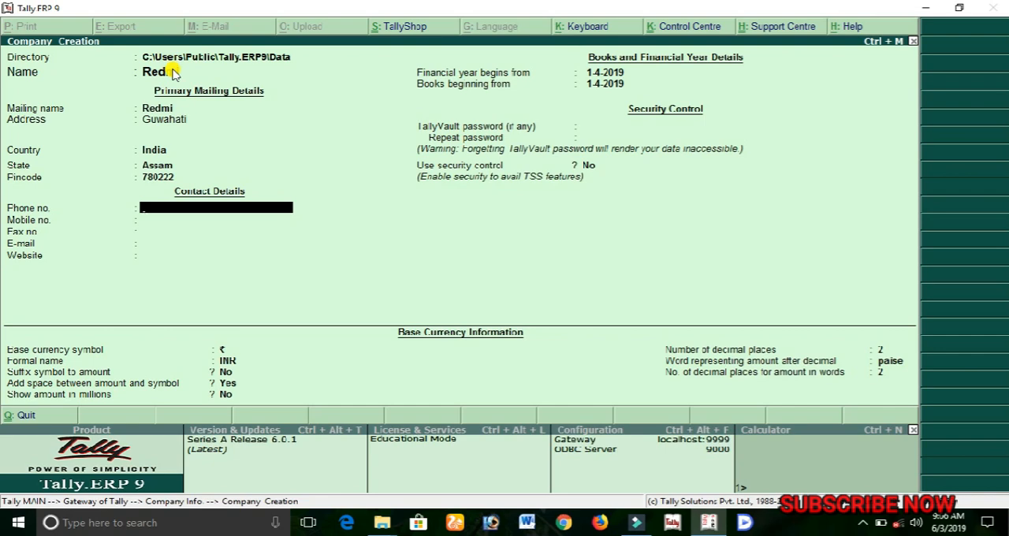
{"action": "type", "text": "*****************"}
{"action": "key", "text": "Return"}
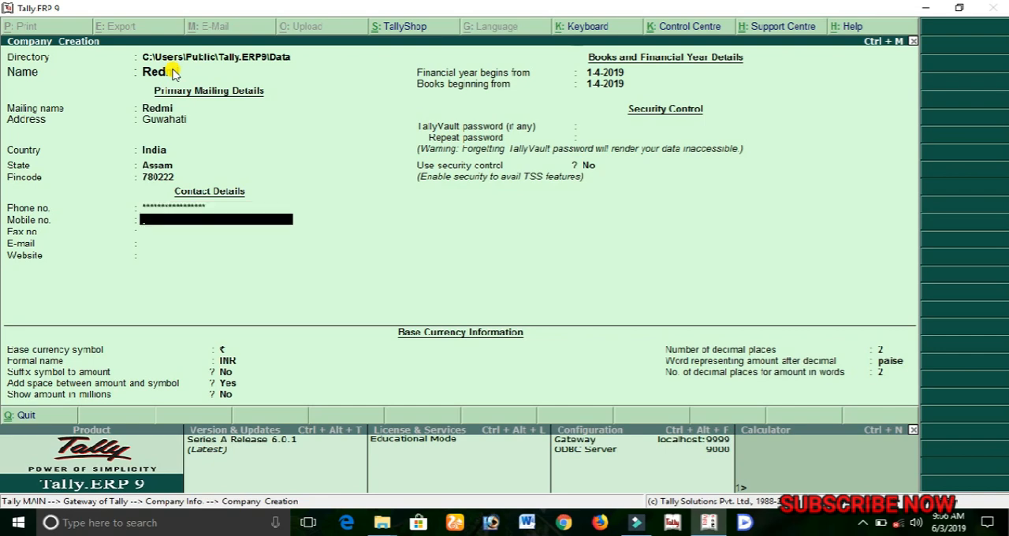
{"action": "type", "text": "*****************"}
{"action": "key", "text": "Return"}
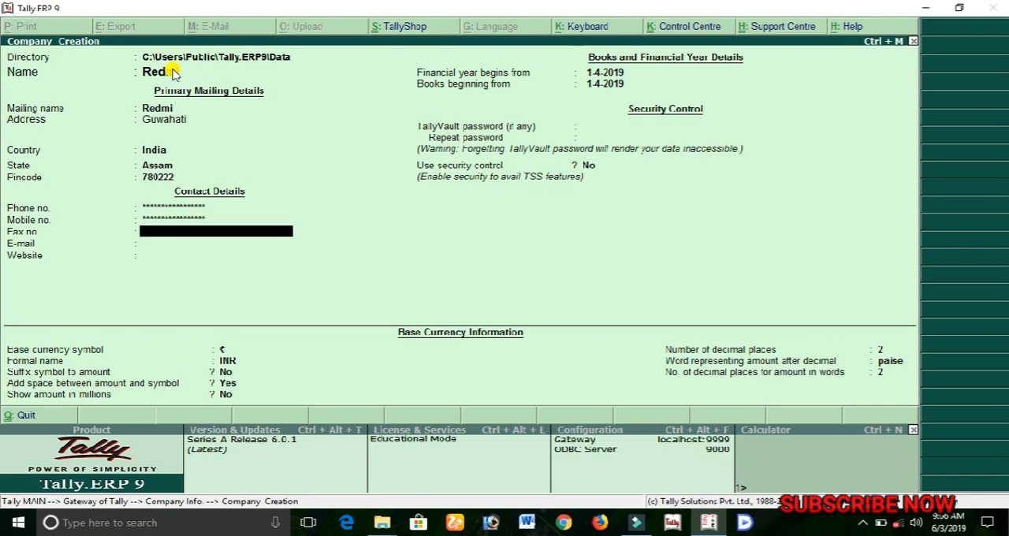
{"action": "type", "text": "*****************"}
{"action": "key", "text": "Return"}
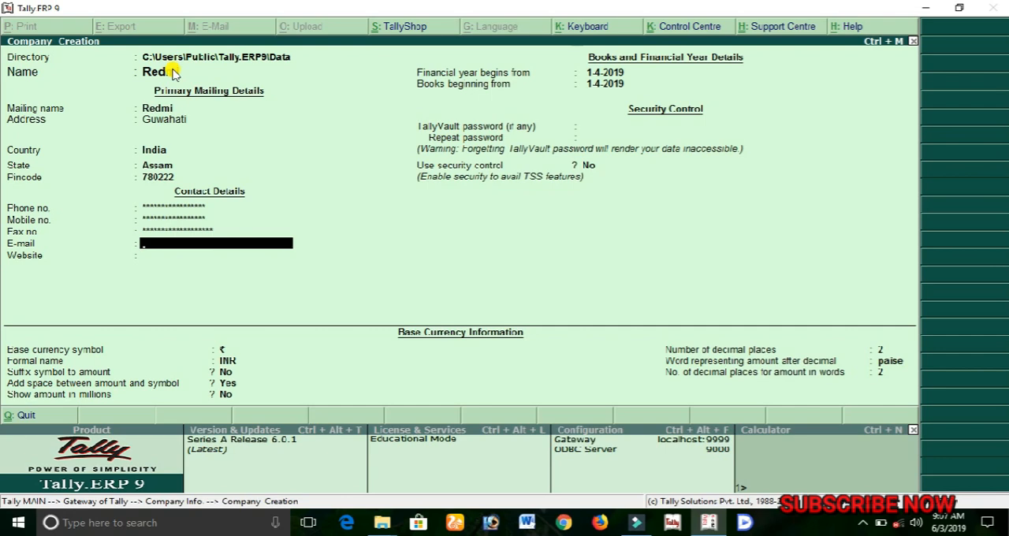
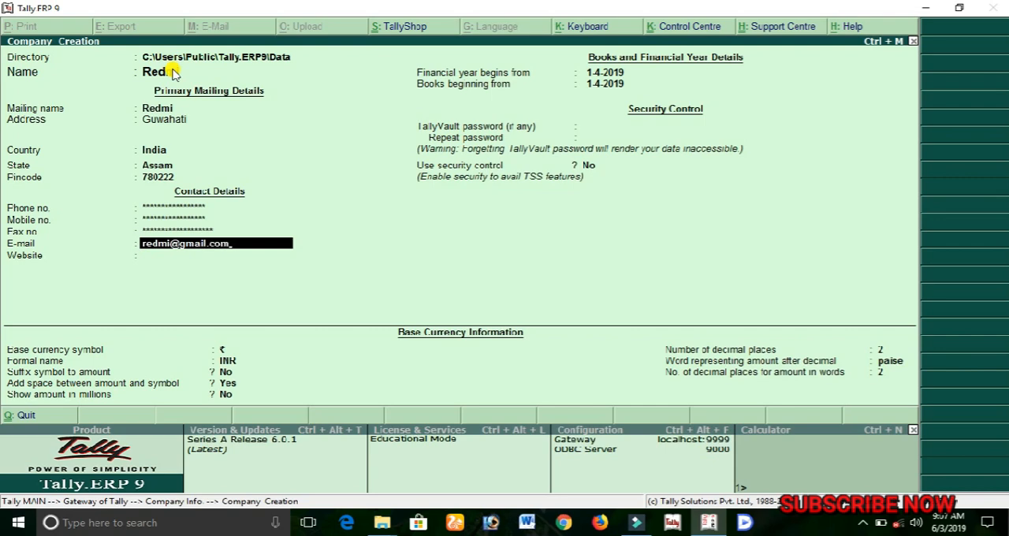
Fill in the company's e-mail address in the contact details.
{"action": "key", "text": "Return"}
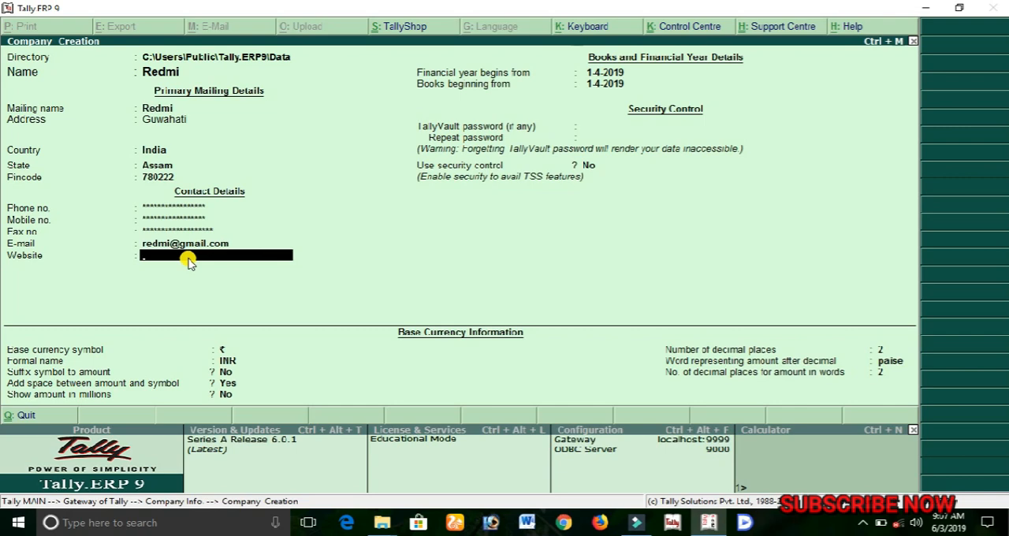
{"action": "type", "text": "redmi"}
{"action": "key", "text": "BackSpace"}
{"action": "key", "text": "BackSpace"}
{"action": "key", "text": "BackSpace"}
{"action": "key", "text": "BackSpace"}
{"action": "type", "text": "www.redmiindia.com"}
{"action": "key", "text": "Return"}
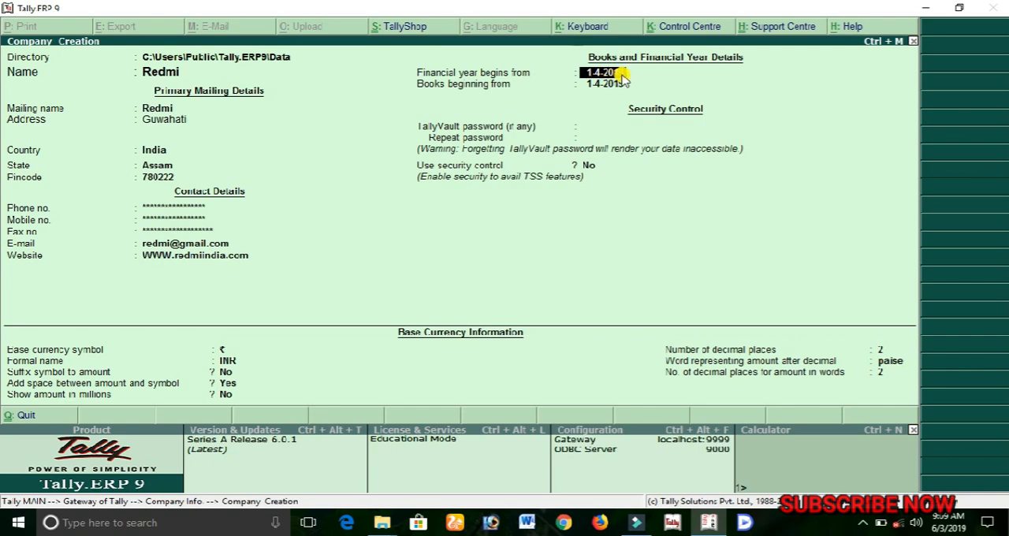
Keep 1-4-2019 as the start of the financial year and books, and leave the TallyVault password blank.
{"action": "key", "text": "Return"}
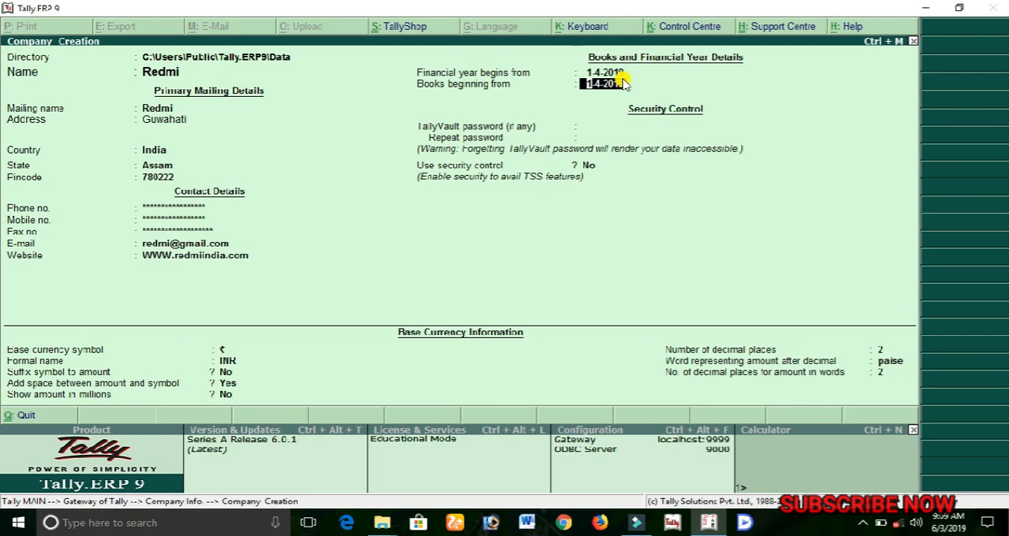
{"action": "key", "text": "Return"}
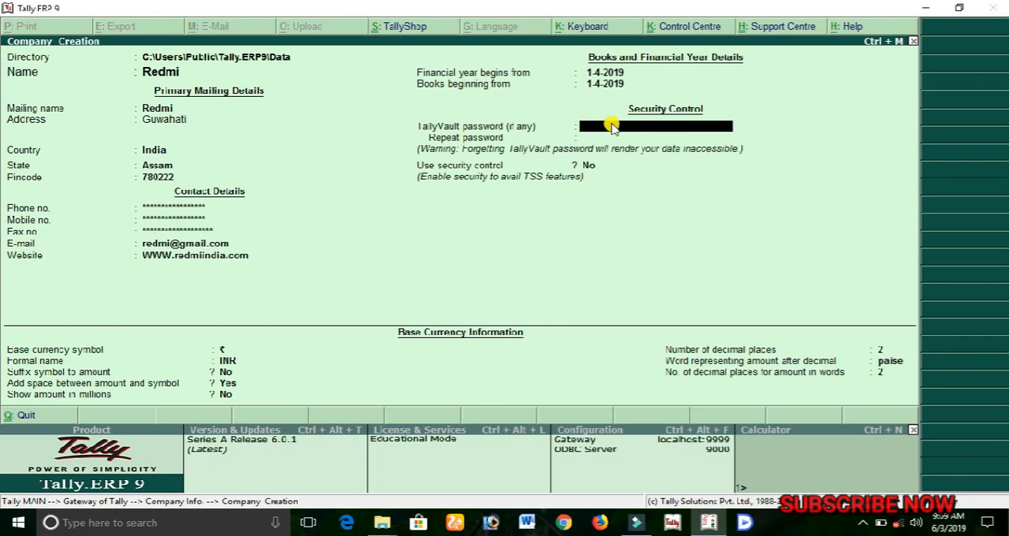
{"action": "key", "text": "Return"}
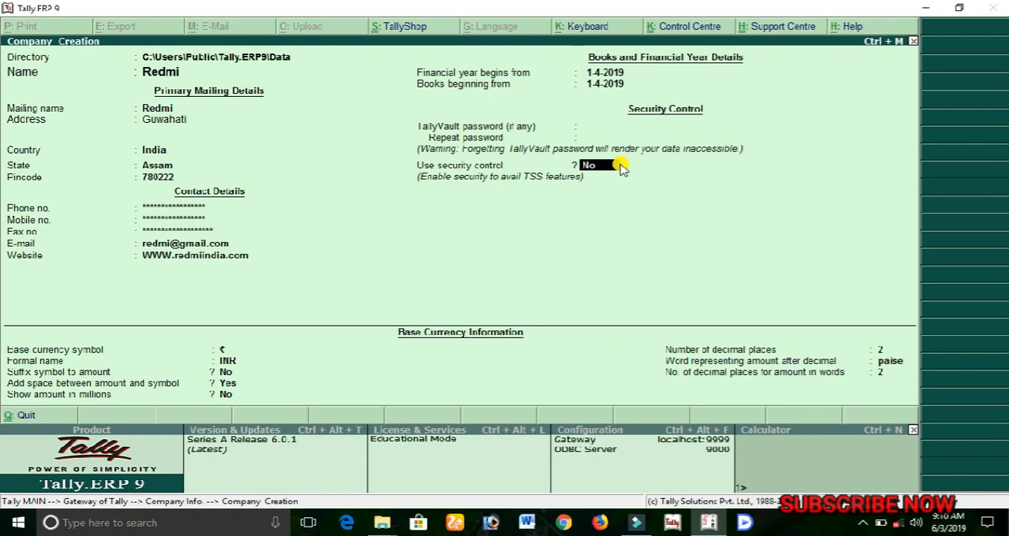
Try enabling security control to show its administrator fields, and set it back to No.
{"action": "key", "text": "Return"}
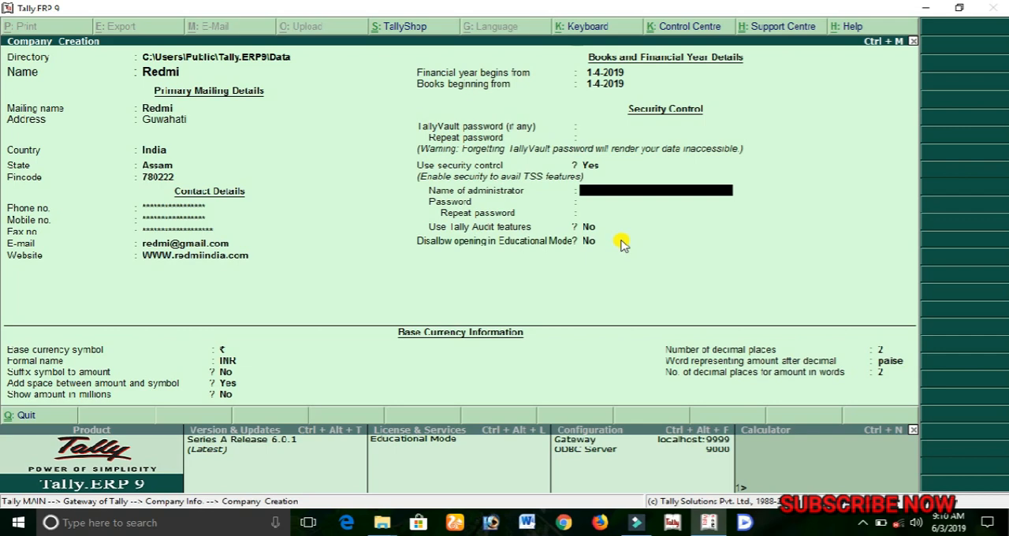
{"action": "key", "text": "BackSpace"}
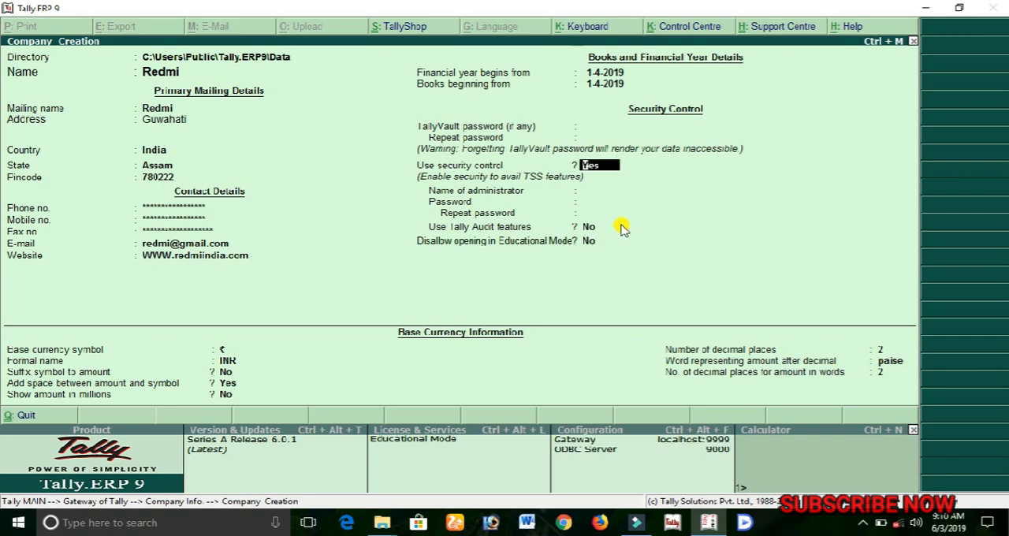
{"action": "type", "text": "n"}
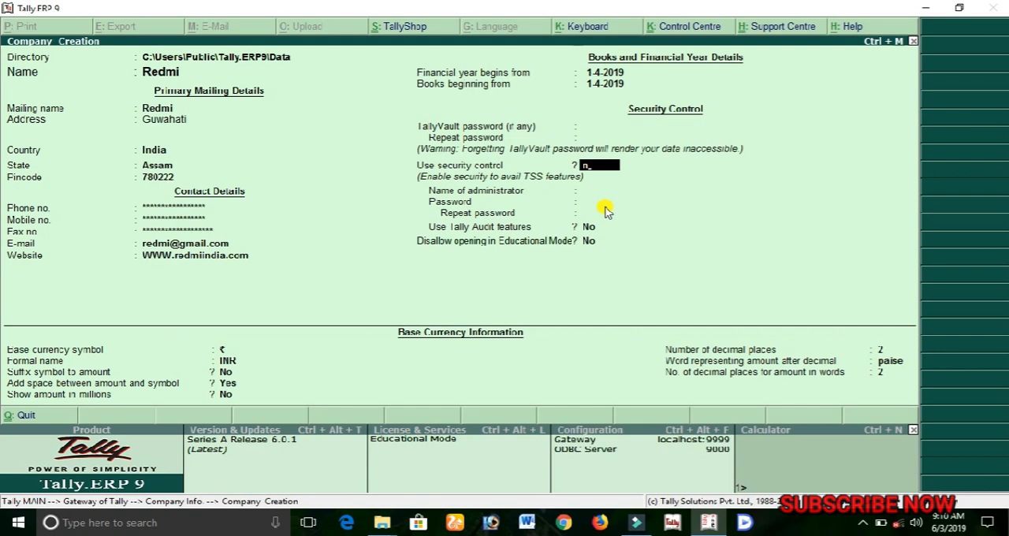
{"action": "key", "text": "Return"}
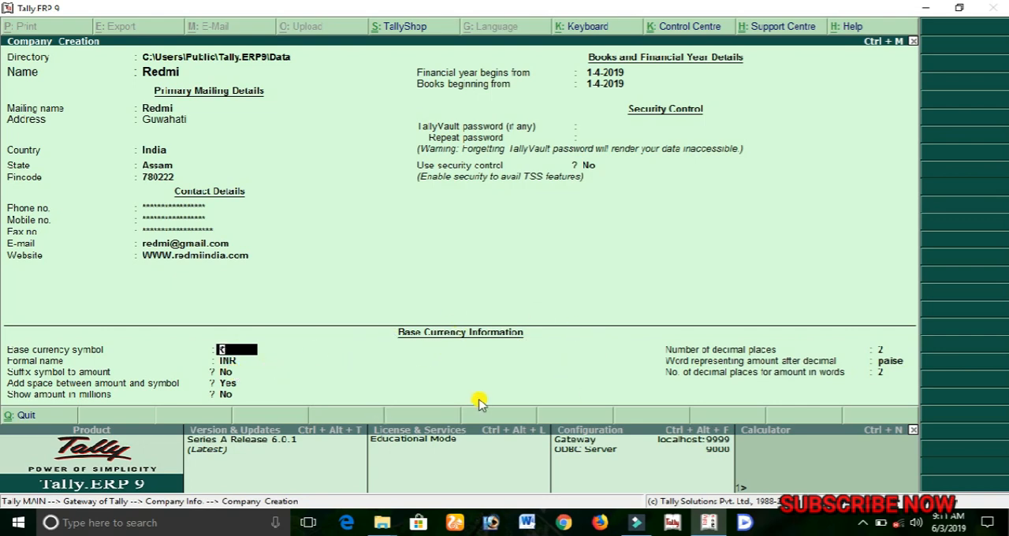
Keep the default base currency settings and accept the creation of the Redmi company.
{"action": "key", "text": "Return"}
{"action": "key", "text": "Return"}
{"action": "key", "text": "Return"}
{"action": "key", "text": "Return"}
{"action": "key", "text": "Return"}
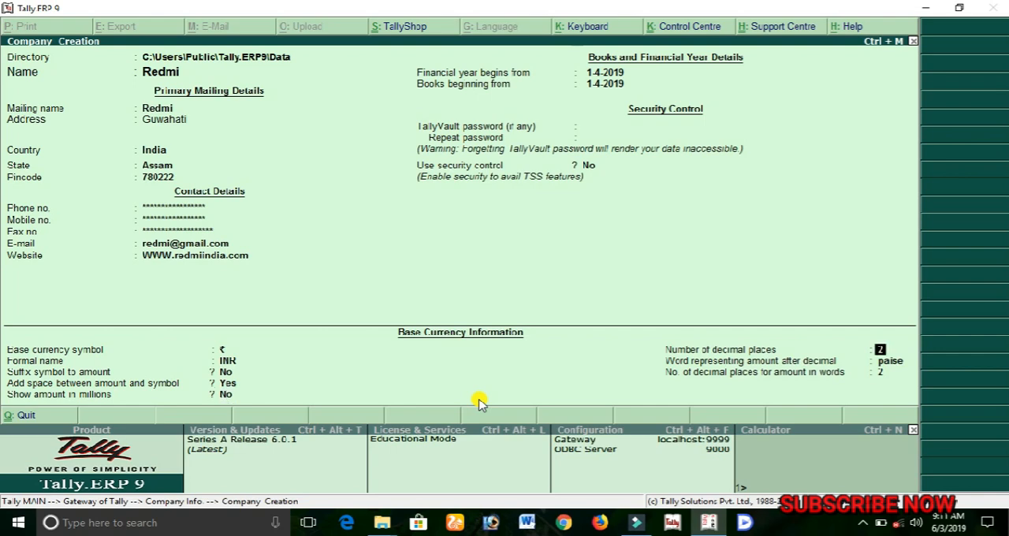
{"action": "key", "text": "Return"}
{"action": "key", "text": "Return"}
{"action": "key", "text": "Return"}
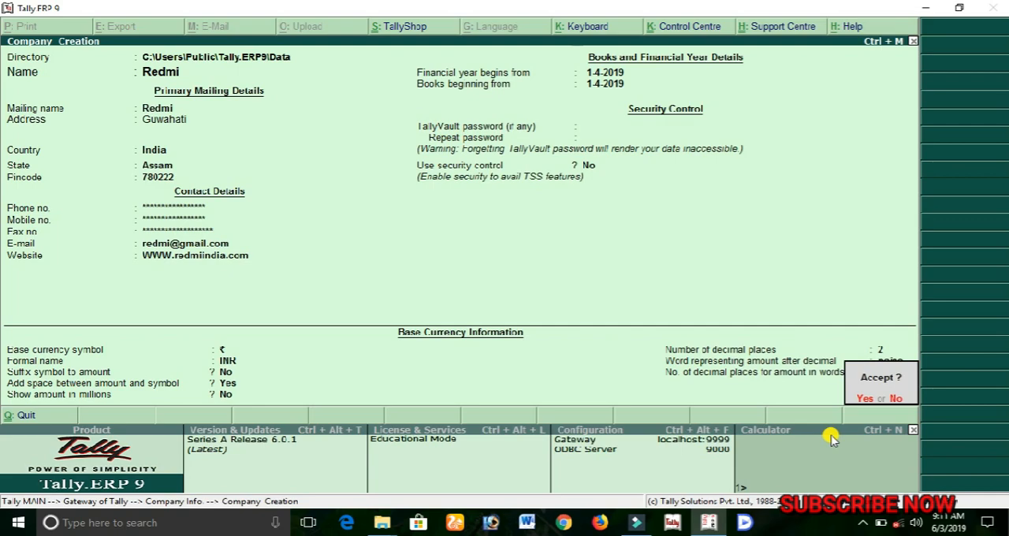
{"action": "key", "text": "Return"}
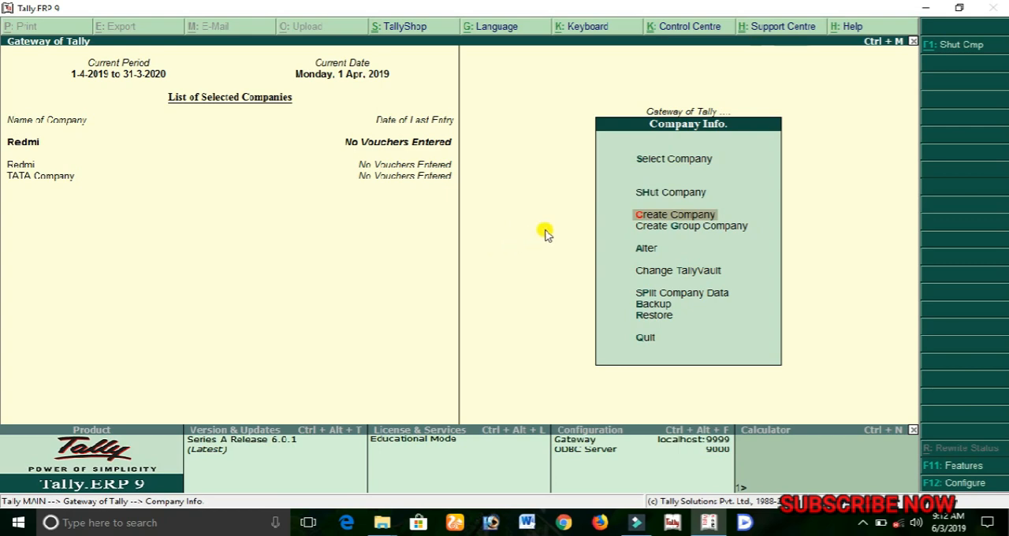
Open the Redmi company for alteration.
{"action": "left_click", "coordinate": [644, 248]}
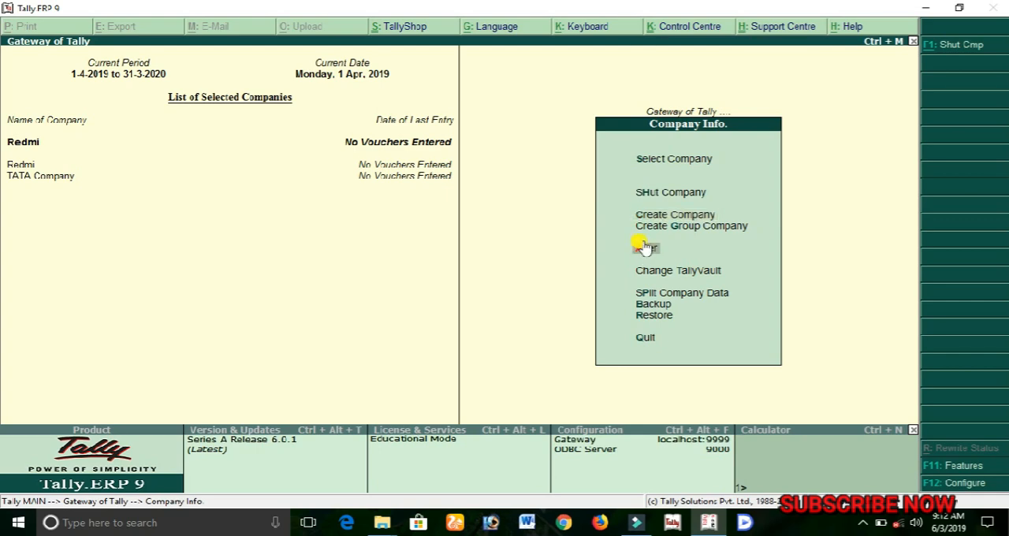
{"action": "left_click", "coordinate": [644, 248]}
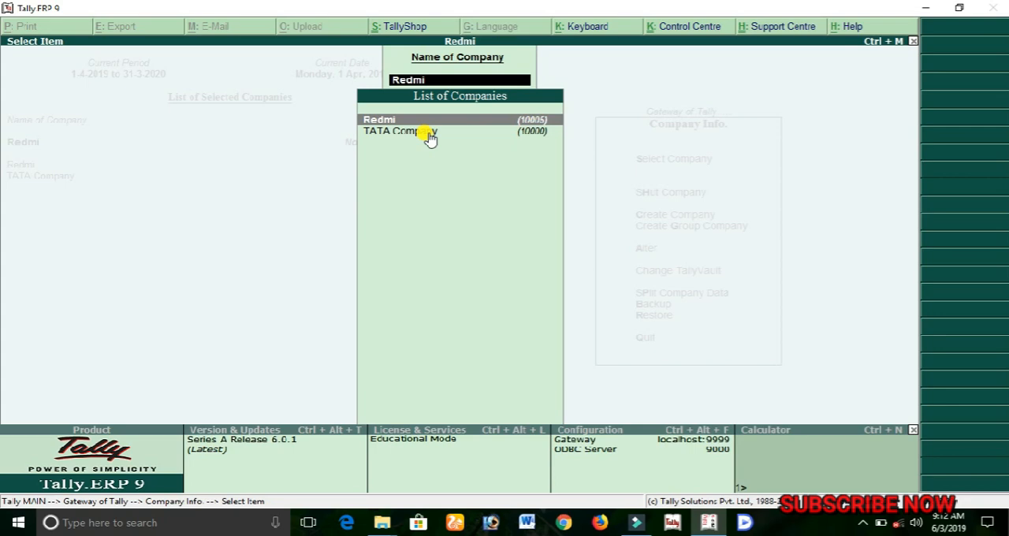
{"action": "key", "text": "Return"}
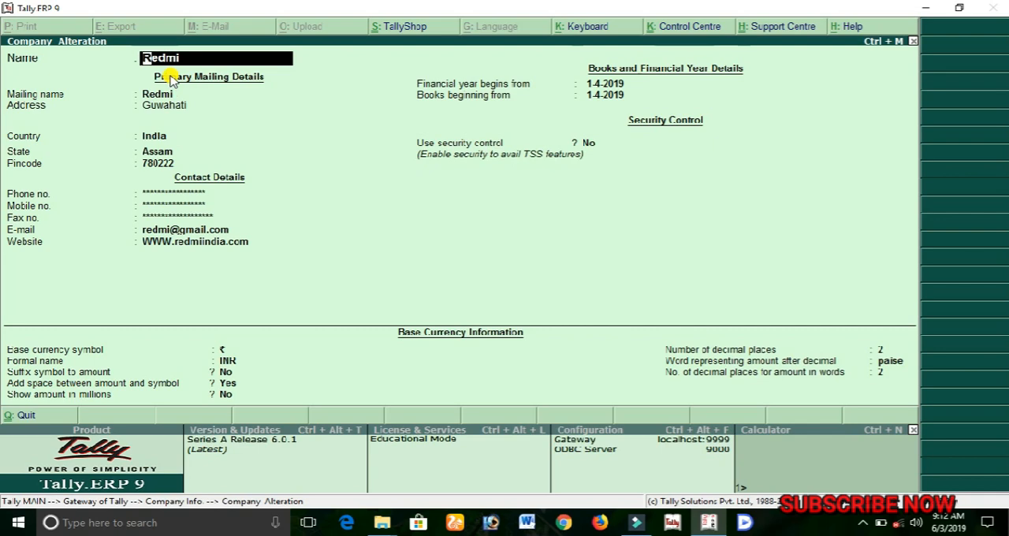
Go through all of Redmi's company details without editing them, accept the alteration and return to the Company Info. menu.
{"action": "key", "text": "Return"}
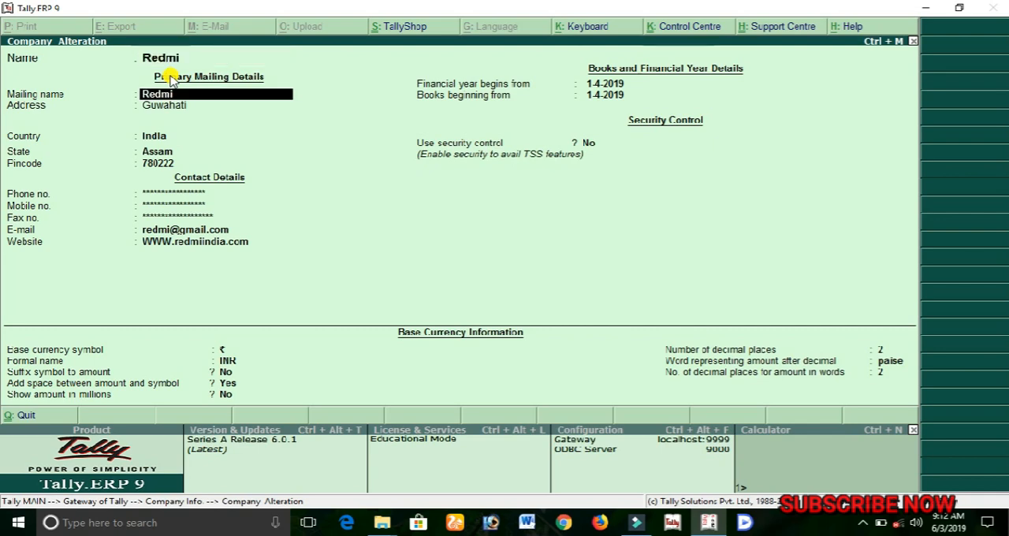
{"action": "key", "text": "Return"}
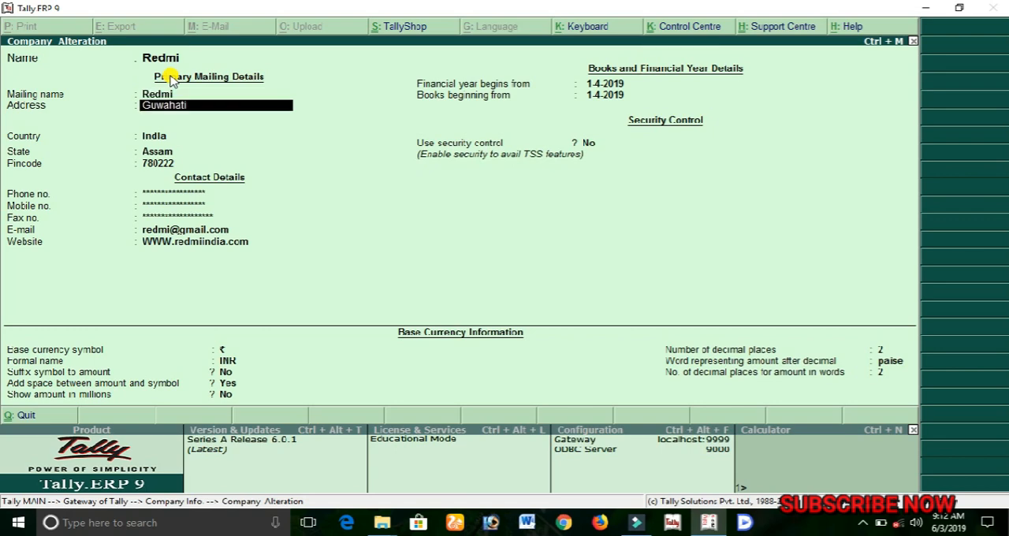
{"action": "key", "text": "Return"}
{"action": "key", "text": "Return"}
{"action": "key", "text": "Return"}
{"action": "key", "text": "Return"}
{"action": "key", "text": "Return"}
{"action": "key", "text": "Return"}
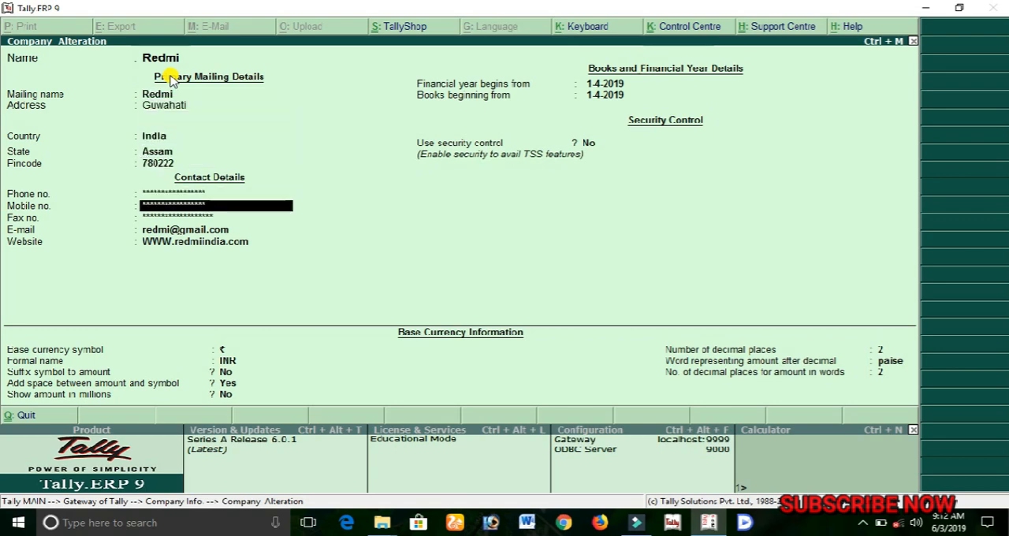
{"action": "key", "text": "Return"}
{"action": "key", "text": "Return"}
{"action": "key", "text": "Return"}
{"action": "key", "text": "Return"}
{"action": "key", "text": "Return"}
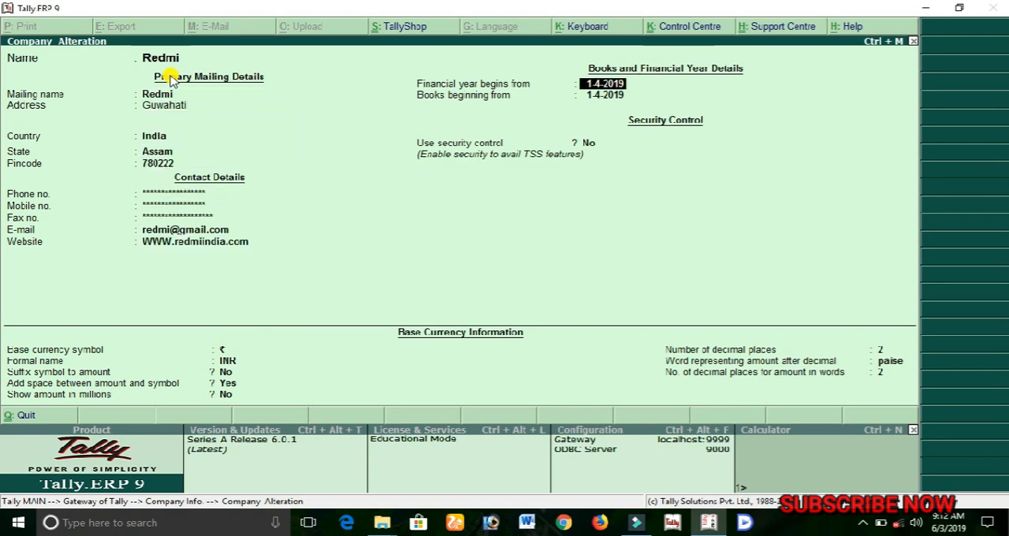
{"action": "key", "text": "Return"}
{"action": "key", "text": "Return"}
{"action": "key", "text": "Return"}
{"action": "key", "text": "Return"}
{"action": "key", "text": "Return"}
{"action": "key", "text": "Return"}
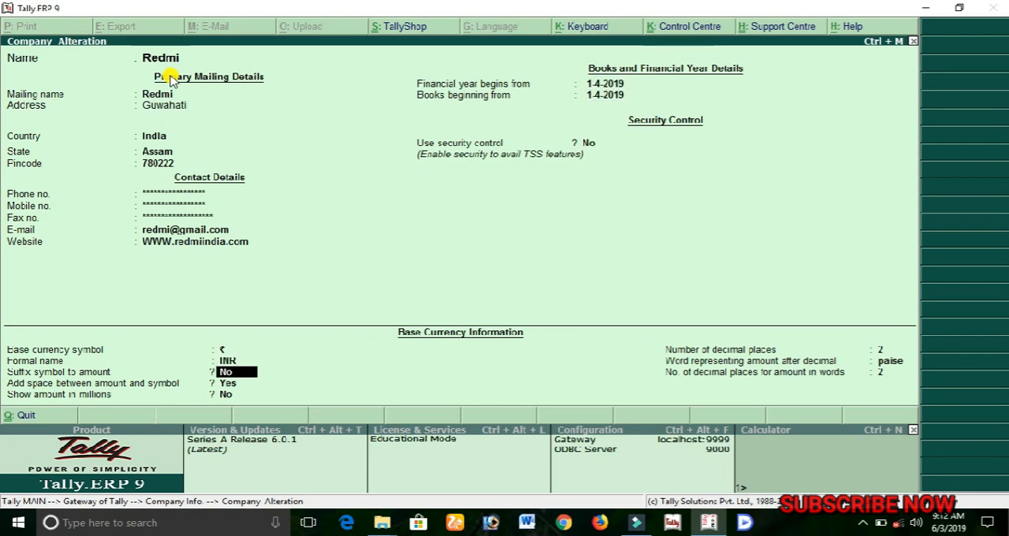
{"action": "key", "text": "Return"}
{"action": "key", "text": "Return"}
{"action": "key", "text": "Return"}
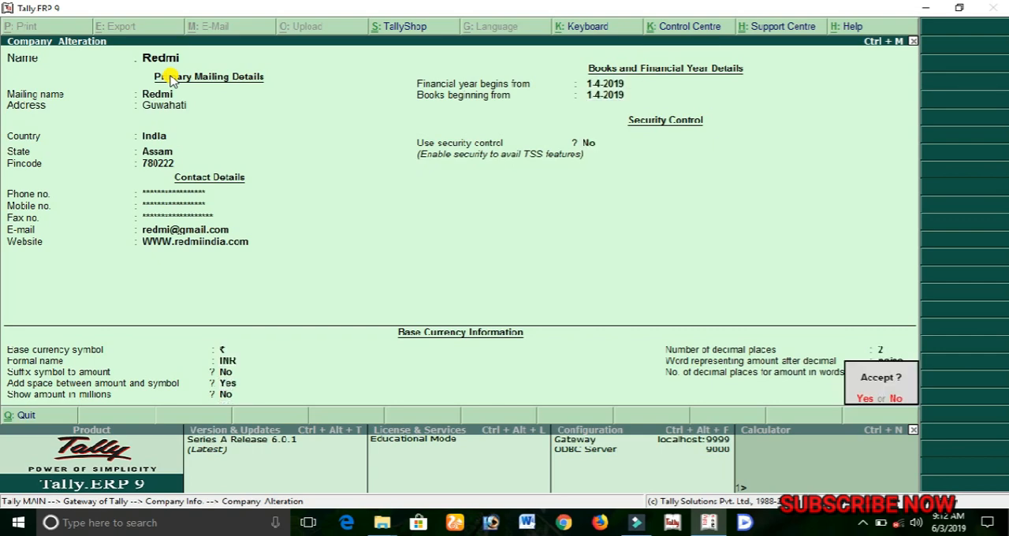
{"action": "key", "text": "Return"}
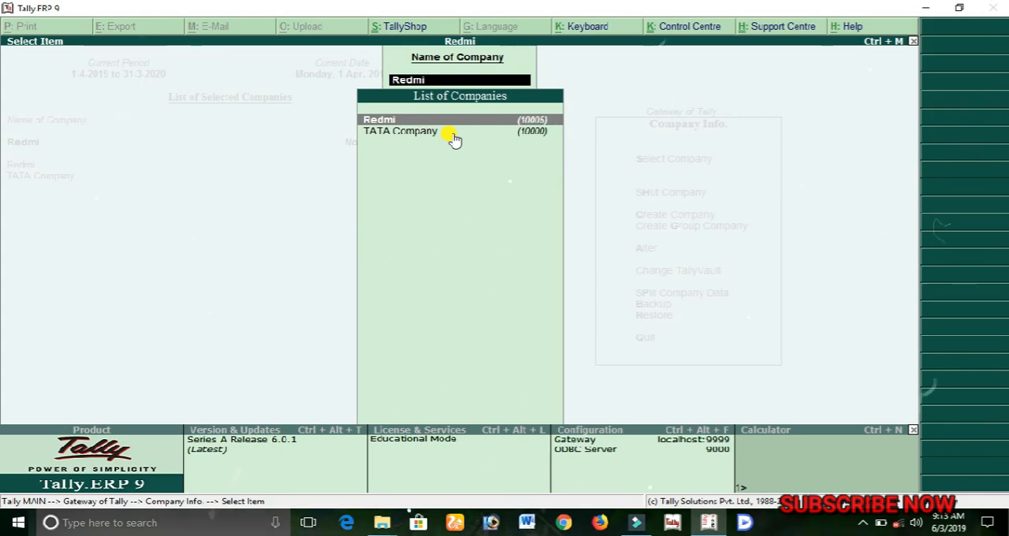
{"action": "key", "text": "Escape"}
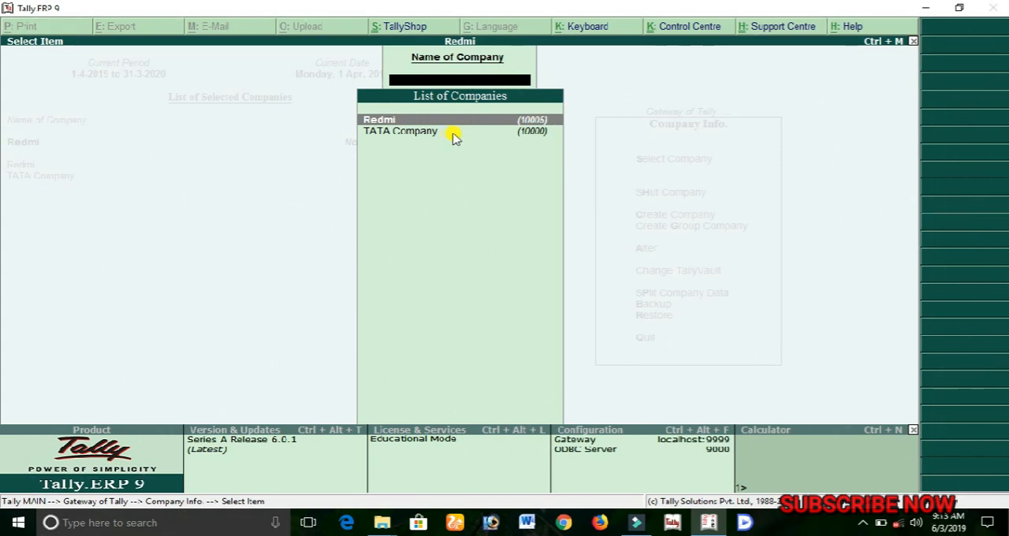
{"action": "key", "text": "Escape"}
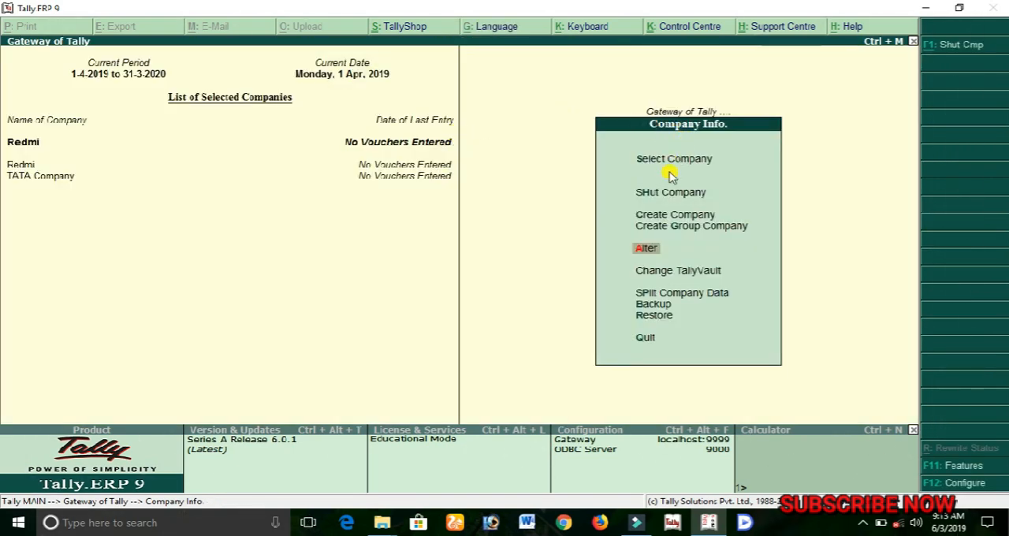